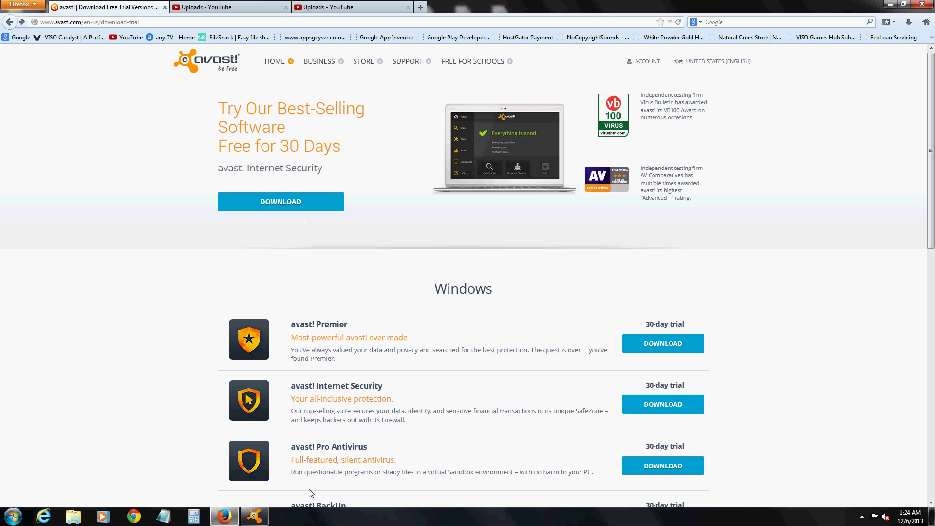
- Bring up the avast! Internet Security window from the taskbar over the Firefox download page
click(256, 516)
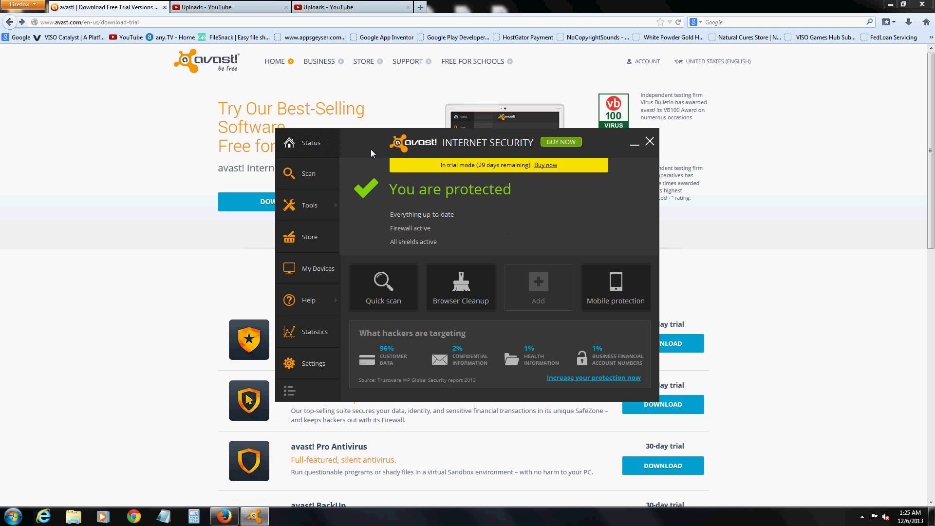
drag(370, 149, 371, 147)
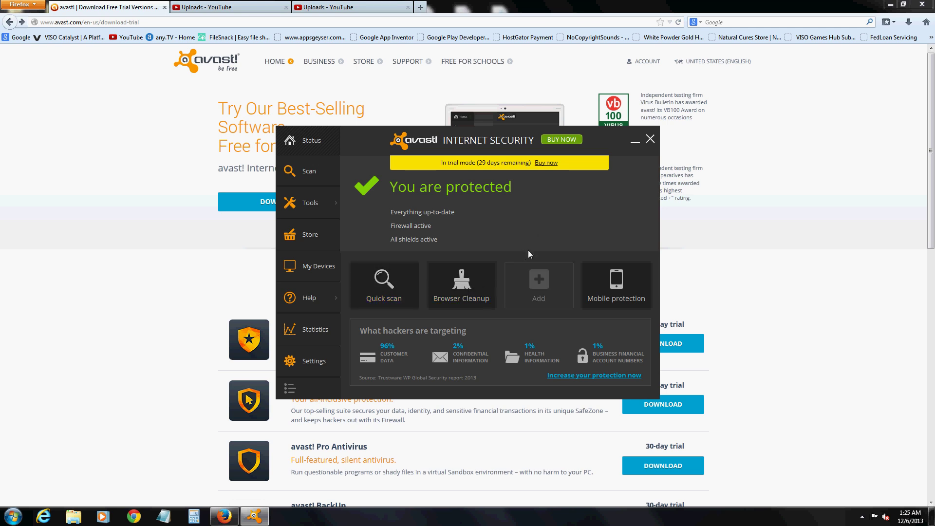
click(540, 294)
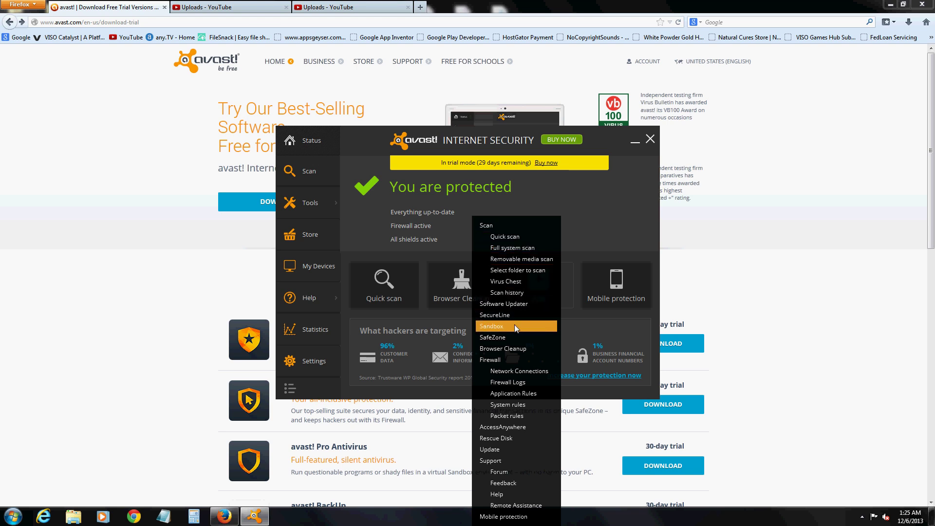
click(604, 208)
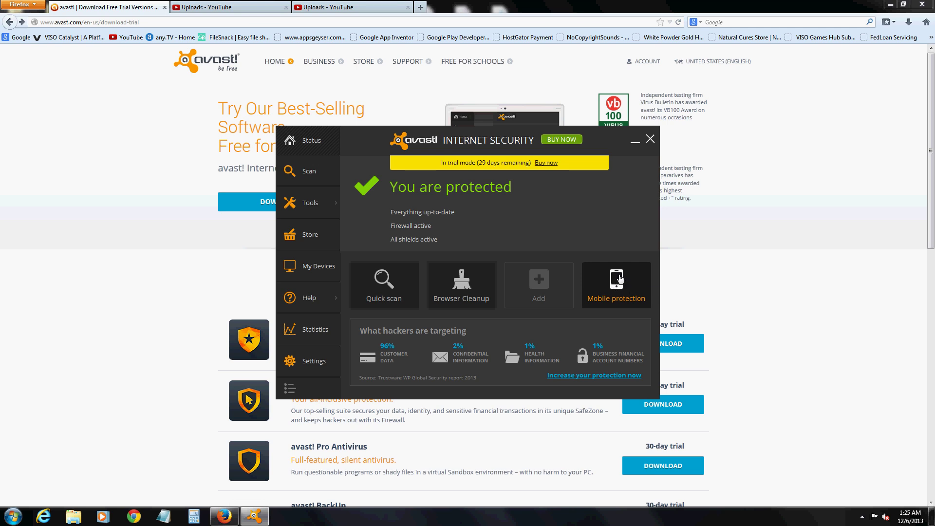
- Show the Scan page and keep Quick scan chosen in the scan-type list
click(318, 179)
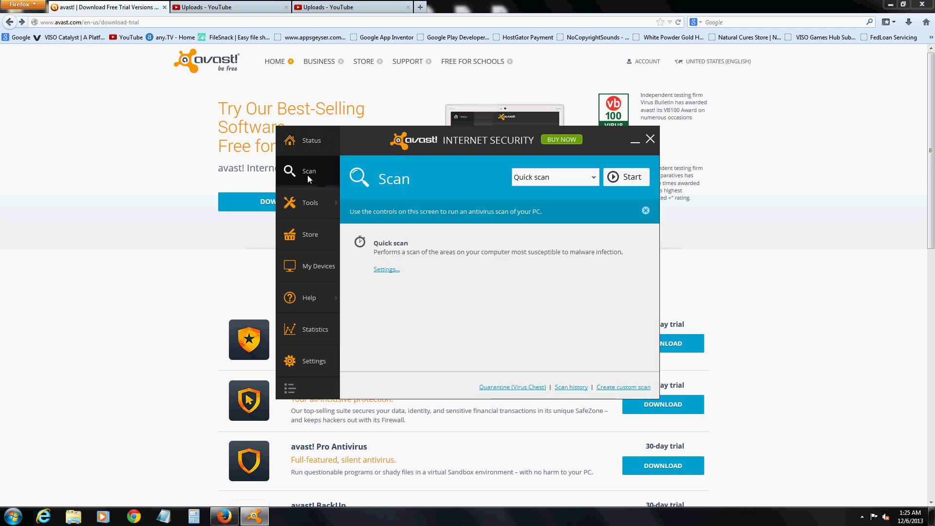
click(586, 179)
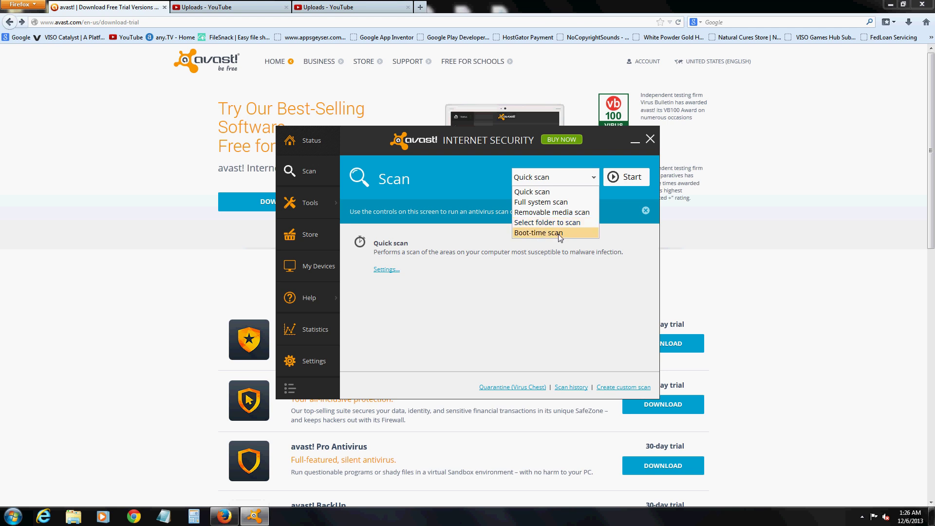
click(561, 263)
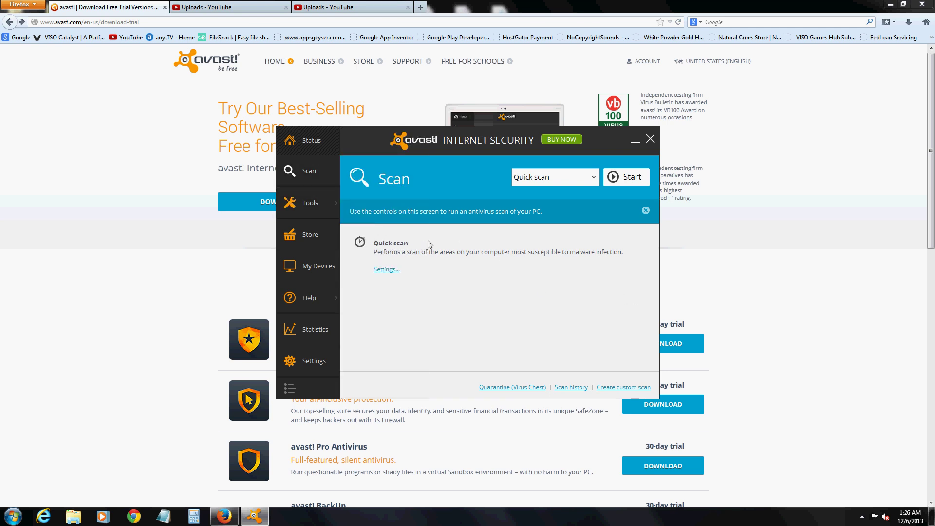
mouse_move(308, 203)
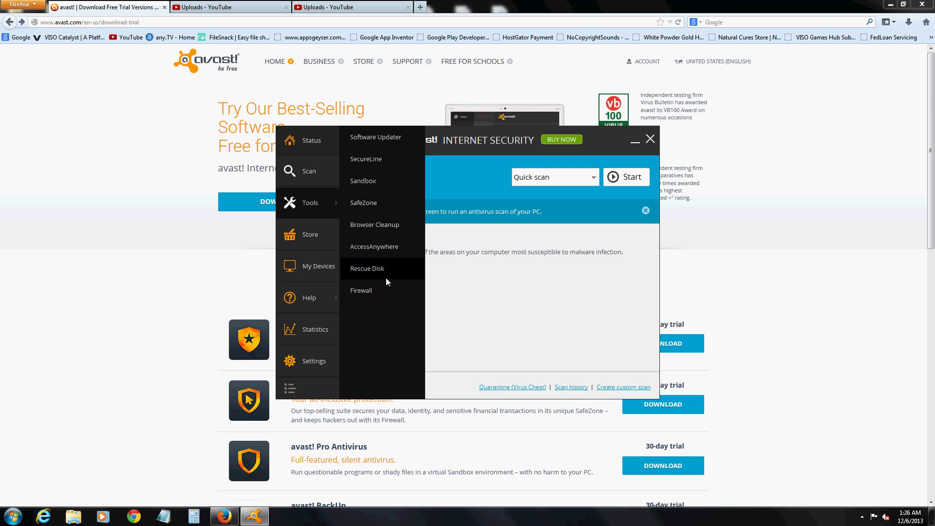
- Show the SecureLine VPN page and disconnect the active VPN session
click(374, 161)
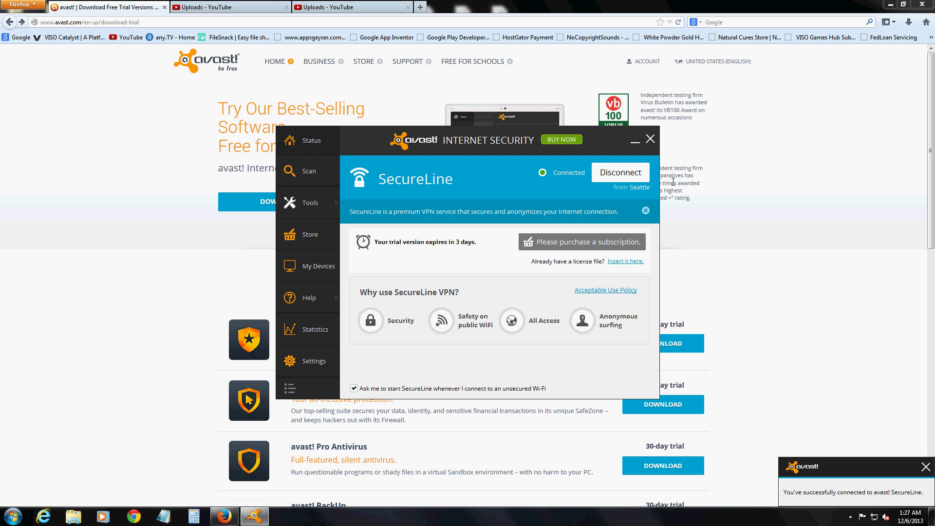
drag(595, 145, 603, 146)
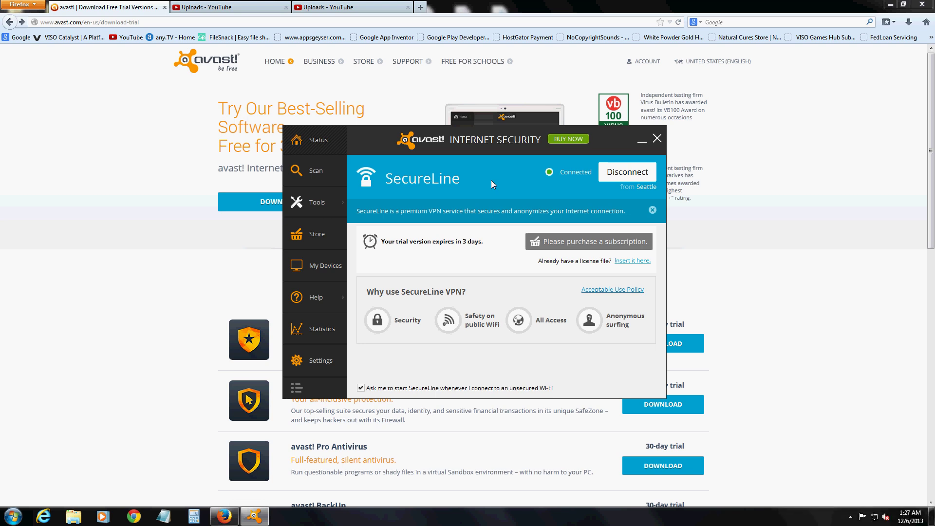
click(625, 175)
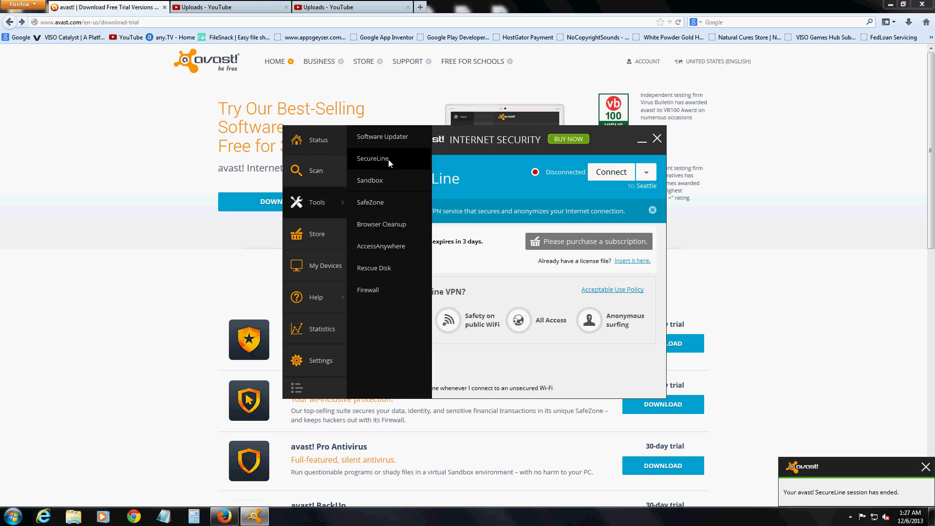
- Show the Sandbox page, start picking a program to sandbox, then cancel the Open dialog
click(390, 163)
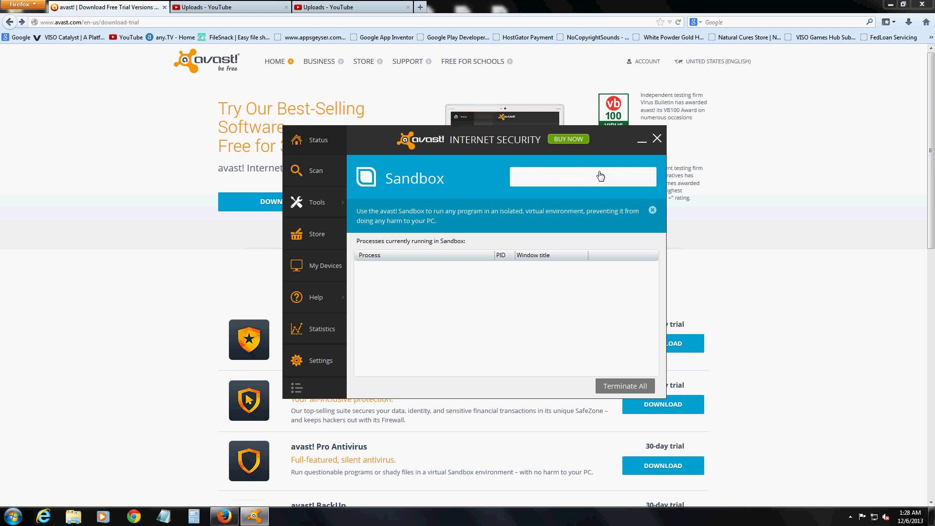
click(576, 180)
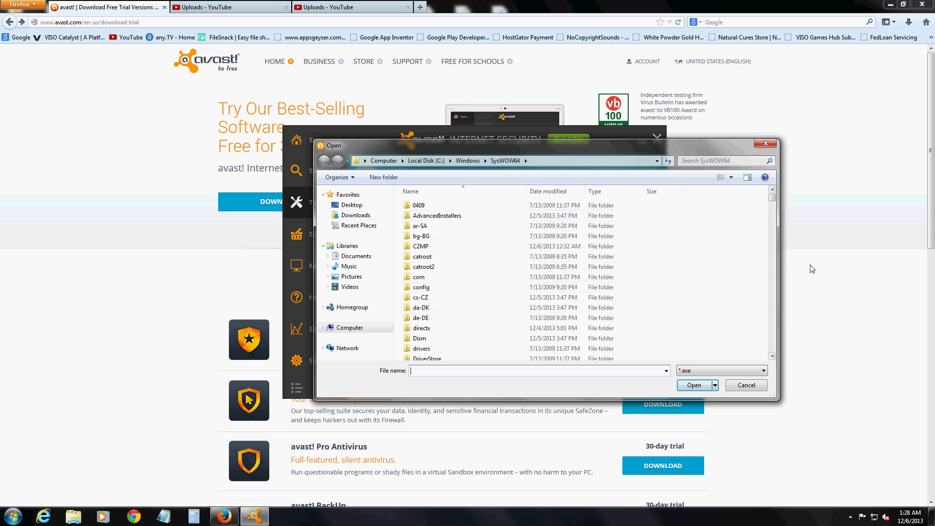
click(739, 384)
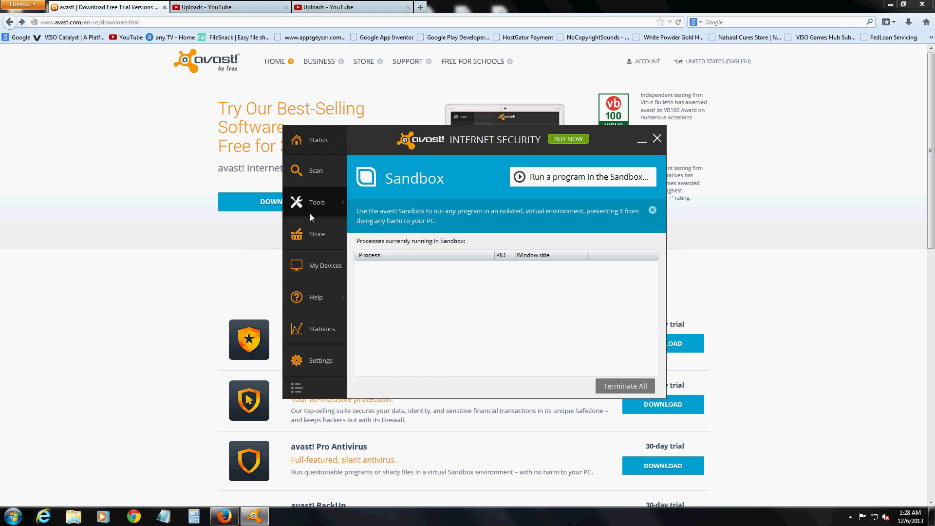
mouse_move(316, 202)
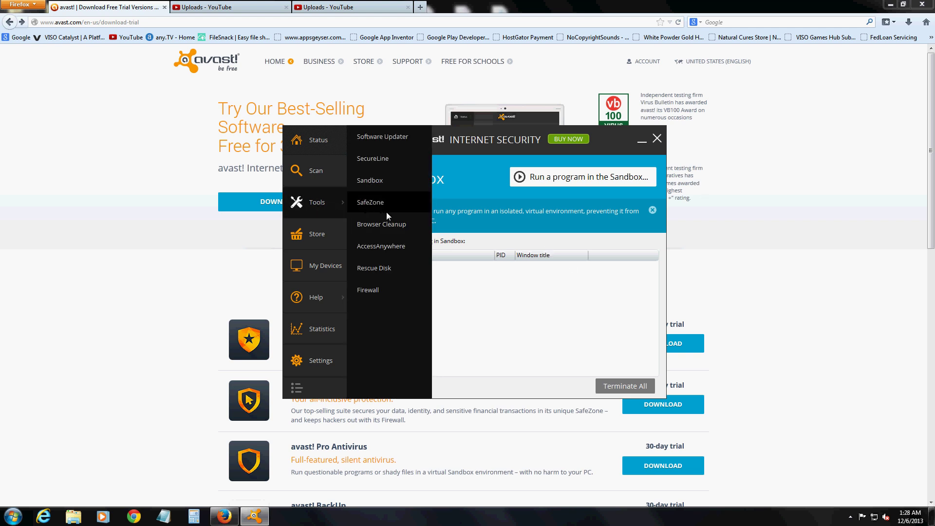
- Show the SafeZone page for online banking and shopping sites
click(389, 208)
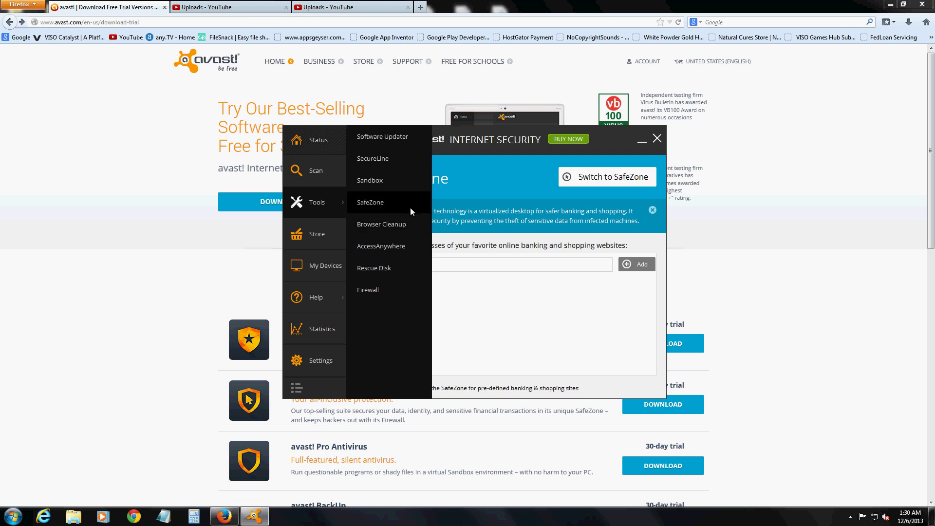
- Run Browser Cleanup, which finds no poor-reputation add-ons, and close its results window
click(394, 225)
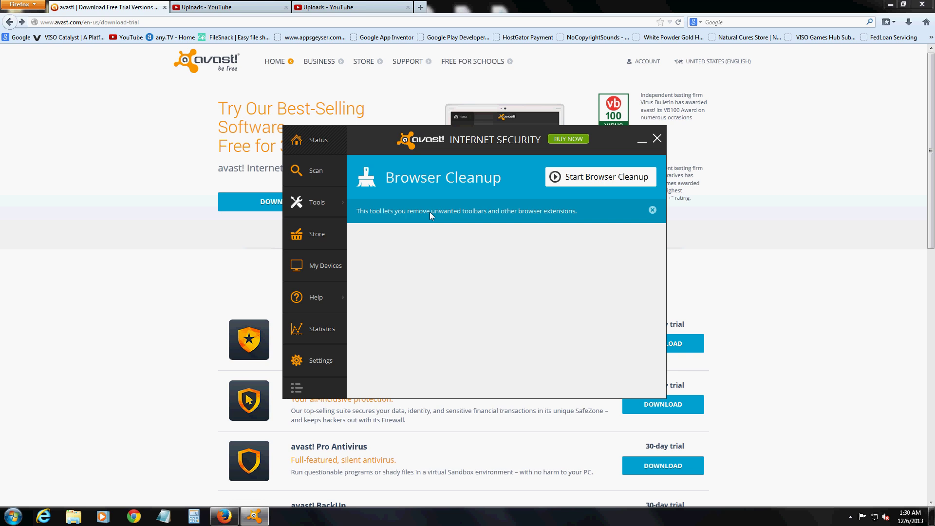
click(577, 179)
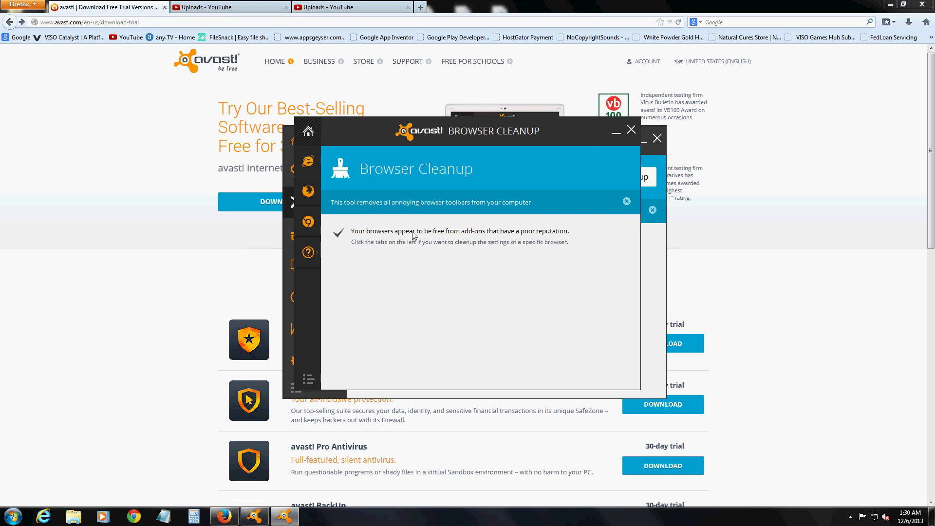
click(631, 129)
click(323, 210)
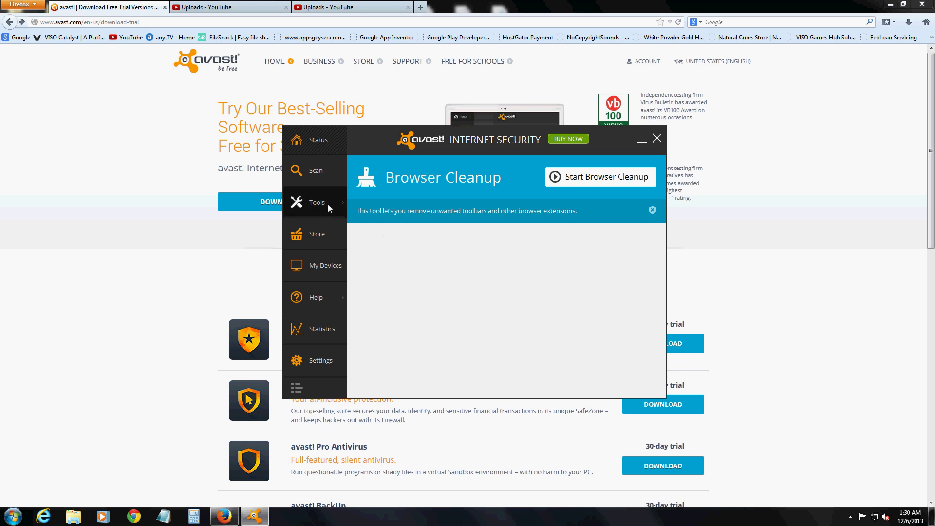
mouse_move(315, 203)
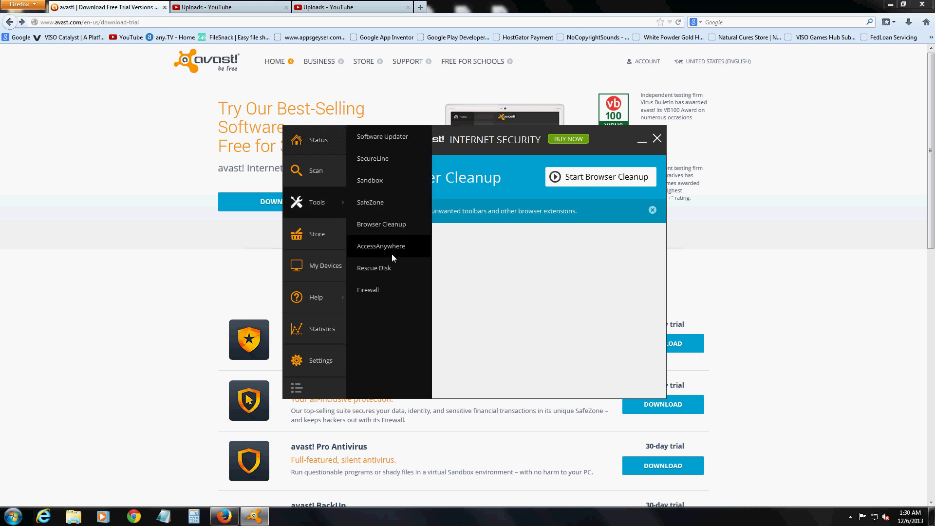
- Show AccessAnywhere and start the Control Remote Computer login, focusing its E-mail field
click(381, 247)
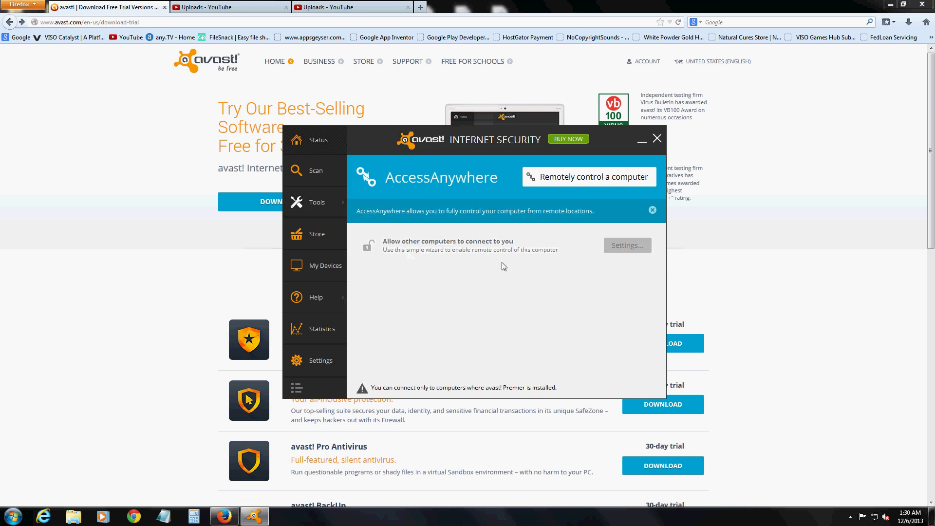
click(608, 175)
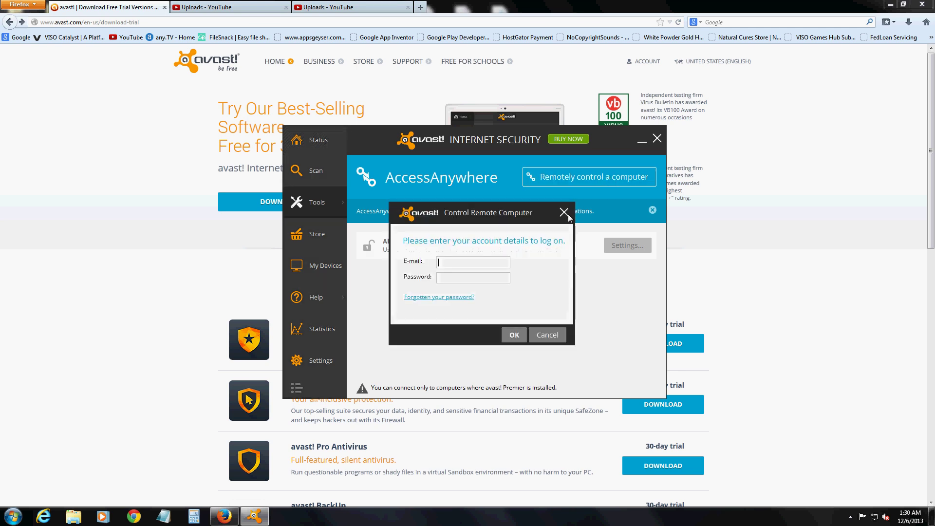
click(463, 263)
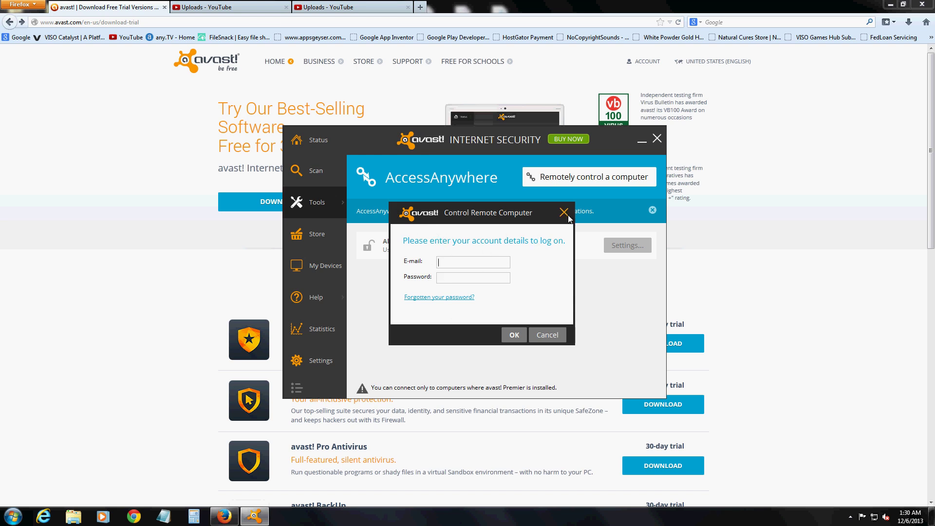
- Dismiss the remote computer login and show the Rescue Disk page for bootable USB or CD media
click(564, 213)
click(327, 212)
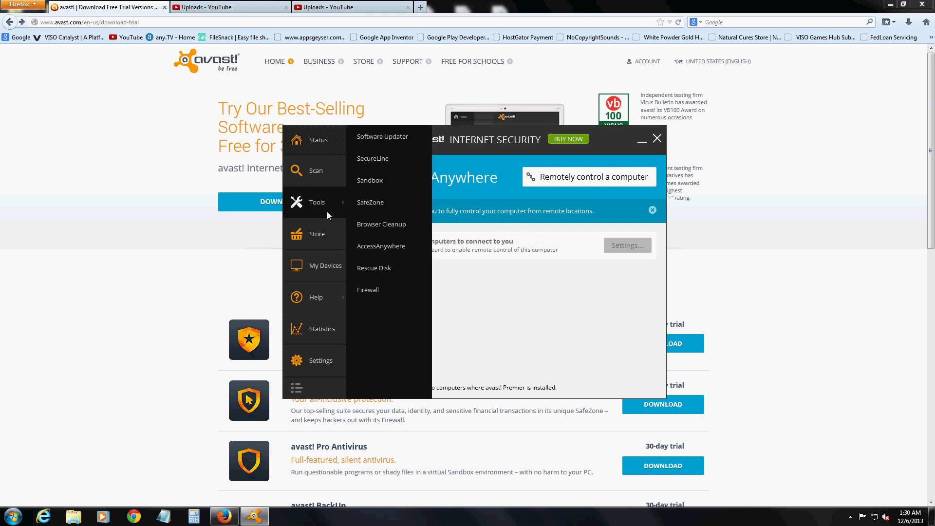
click(398, 272)
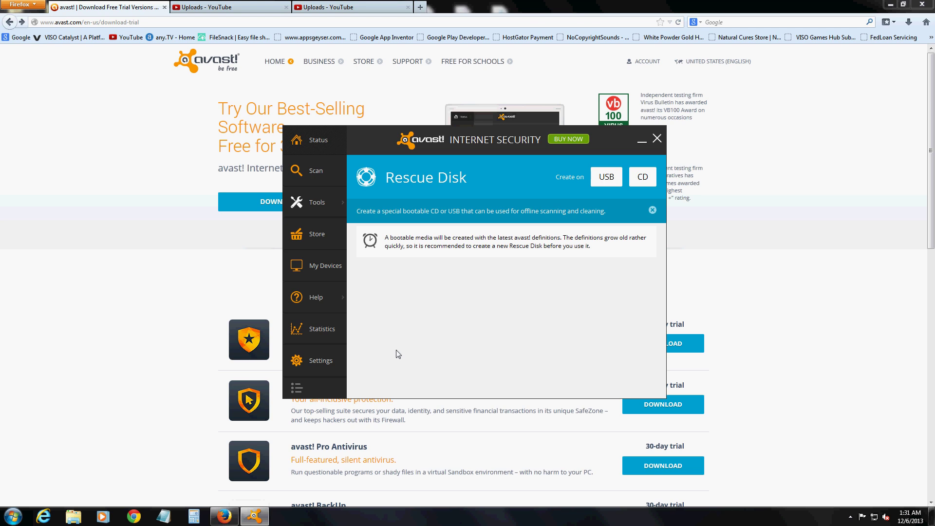
- Show the Firewall page, with the firewall on for the private network
click(317, 203)
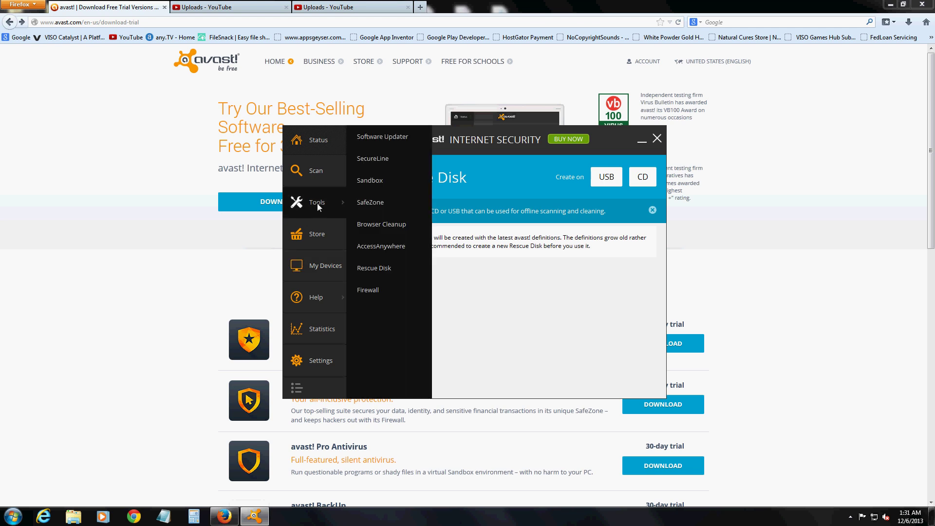
click(397, 288)
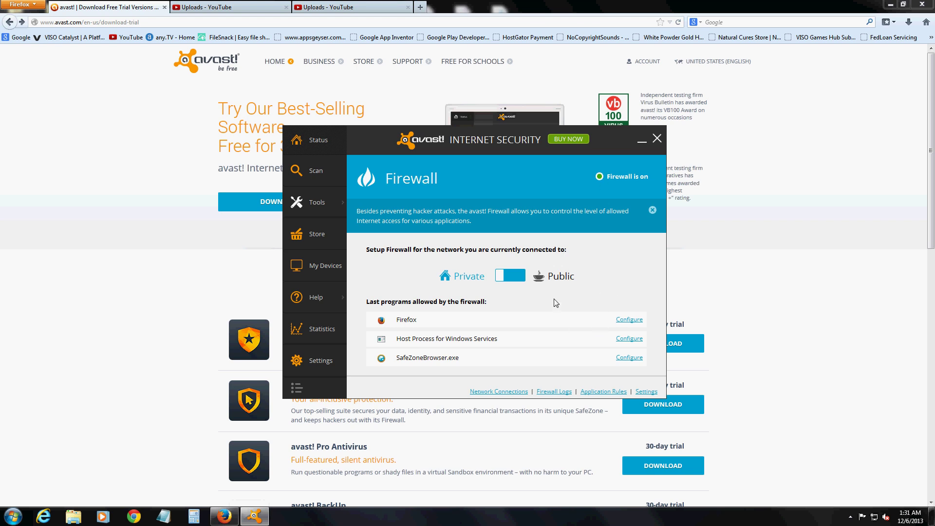
- Visit the Store and My Devices sign-in pages, then bring up the Help options list
click(320, 242)
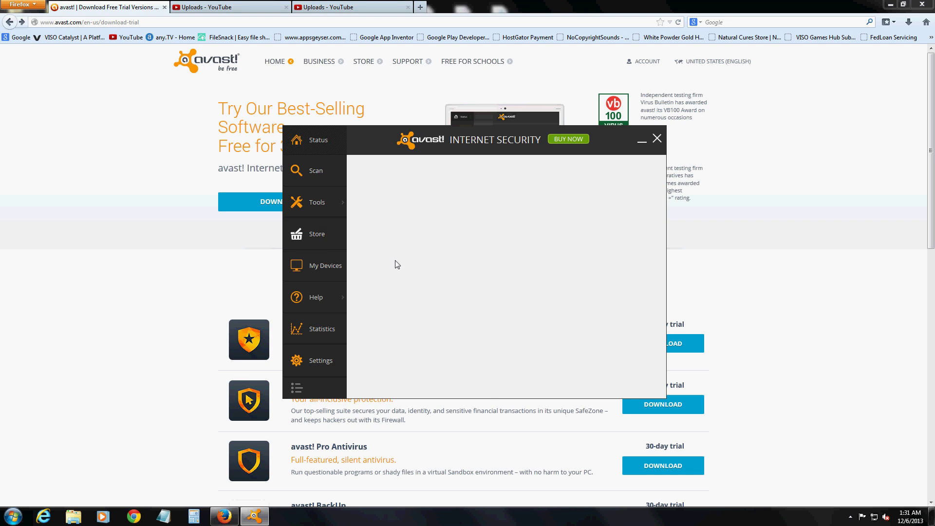
click(319, 236)
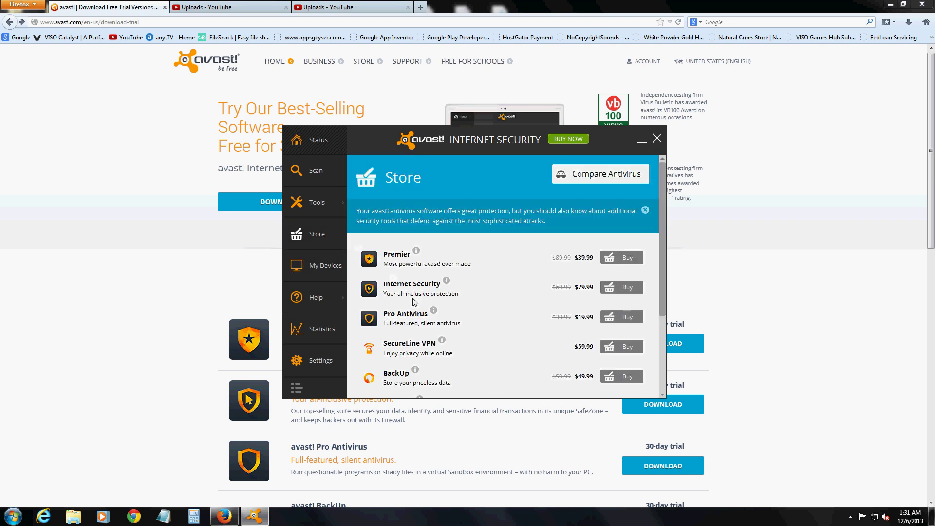
click(304, 261)
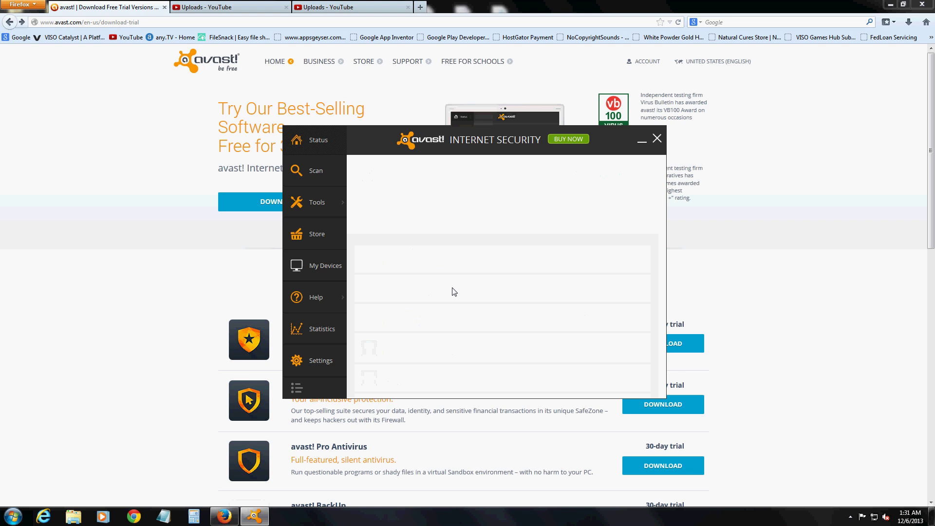
click(335, 267)
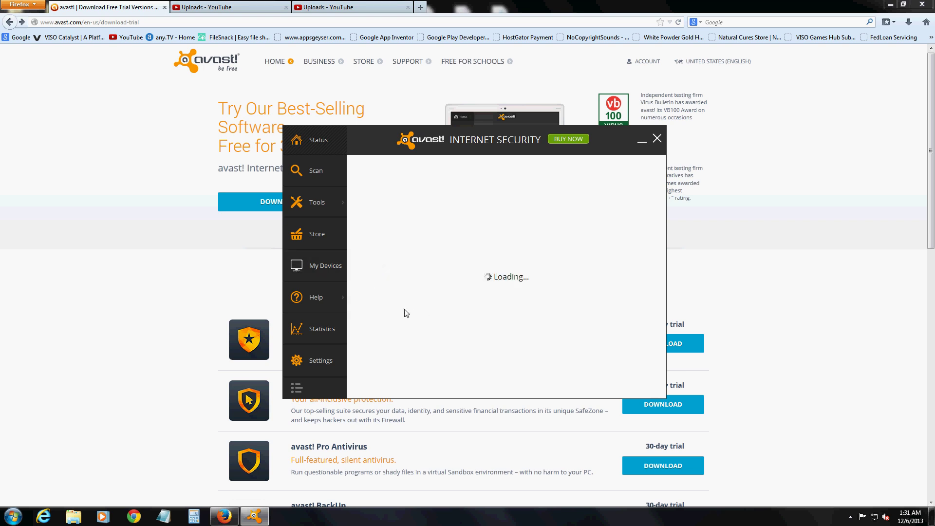
click(333, 301)
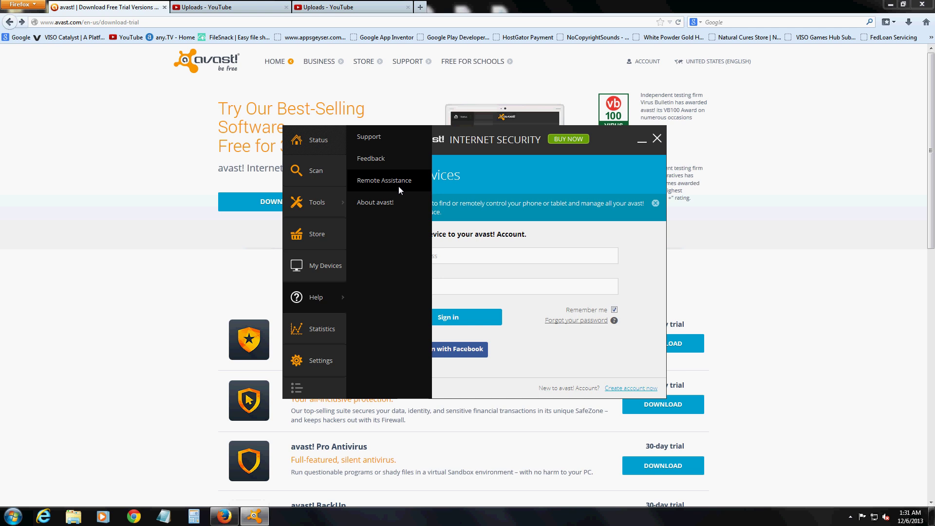
- Review Statistics across Realtime data, Historical data and Component status, then close it
click(329, 330)
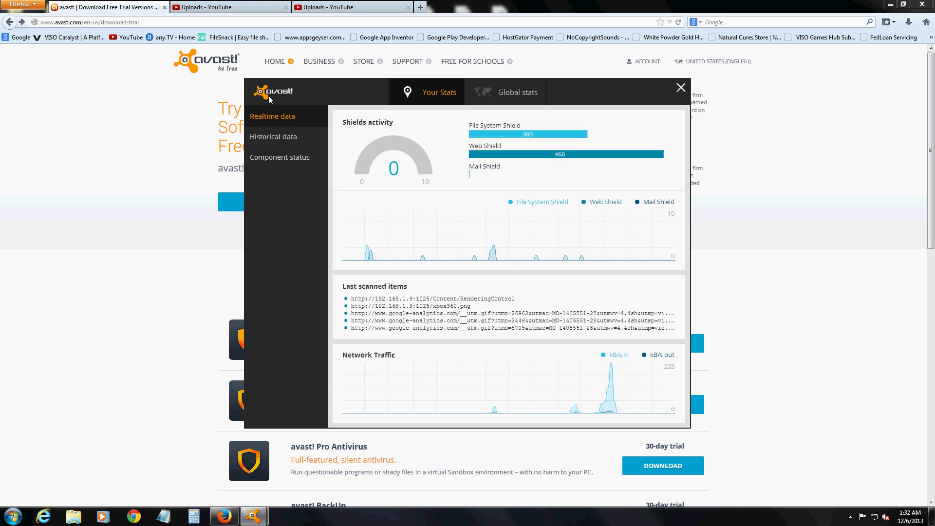
click(272, 137)
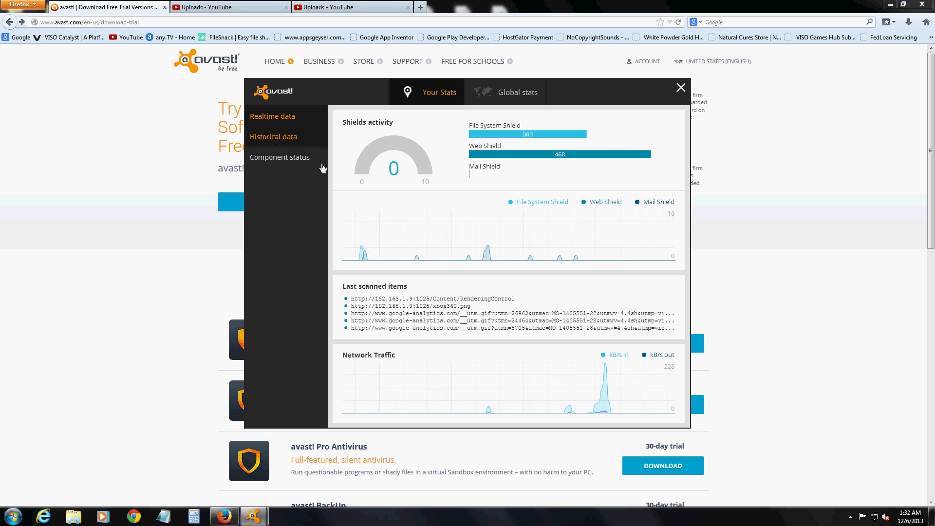
click(292, 161)
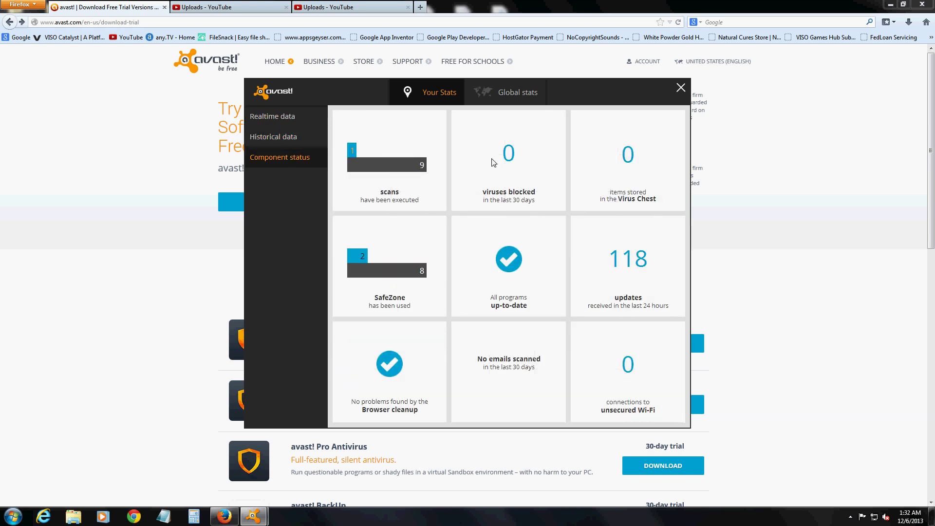
click(294, 123)
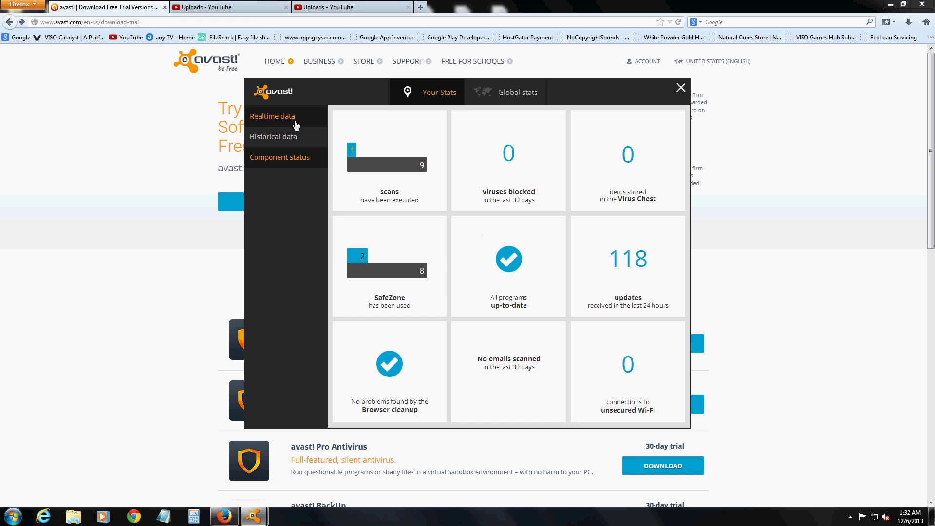
click(680, 87)
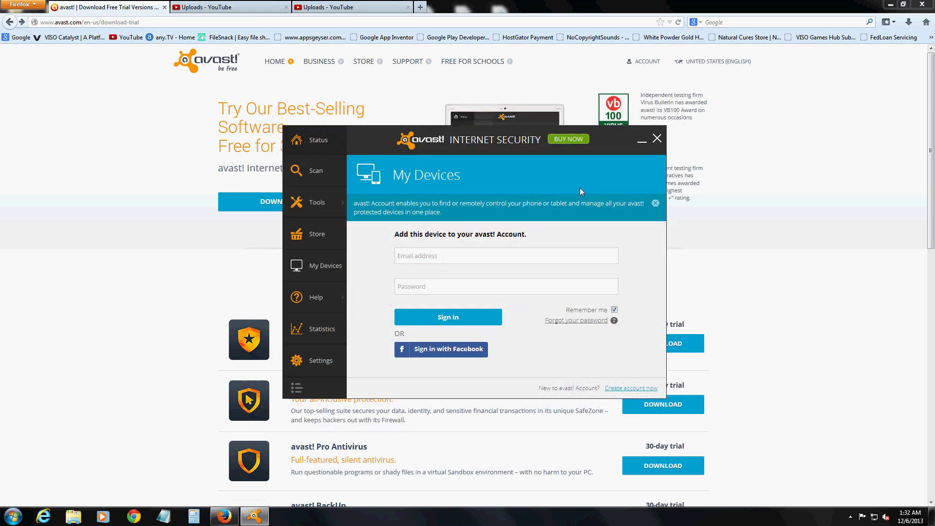
- Browse Settings through General, Active Protection, Antivirus, Update and Subscription sections
click(328, 360)
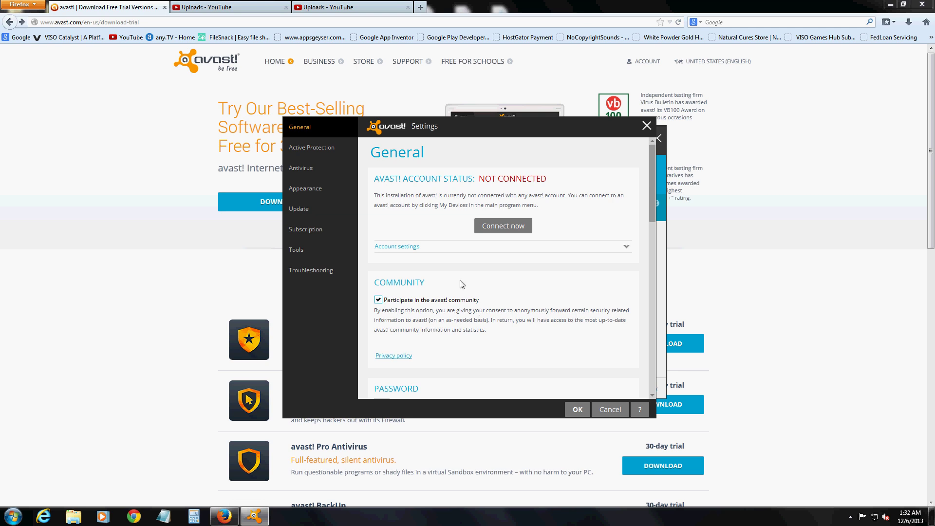
click(336, 148)
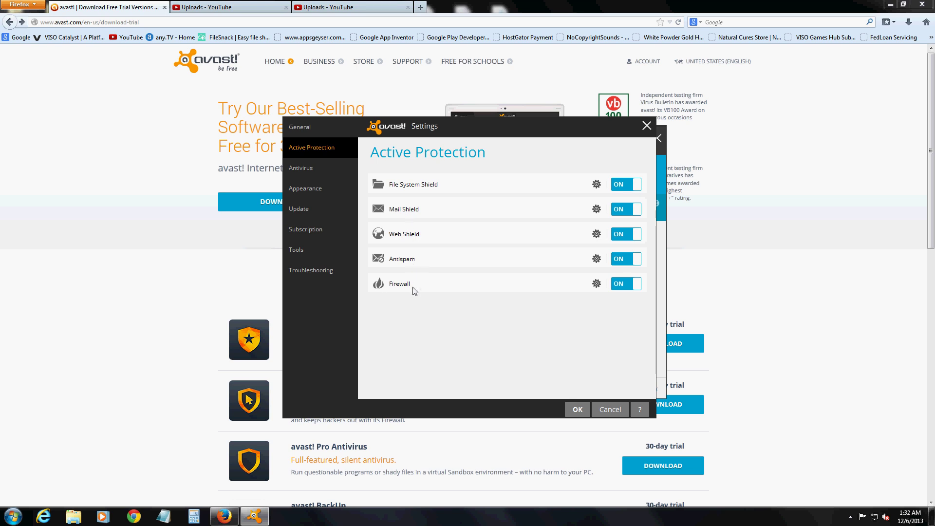
click(321, 171)
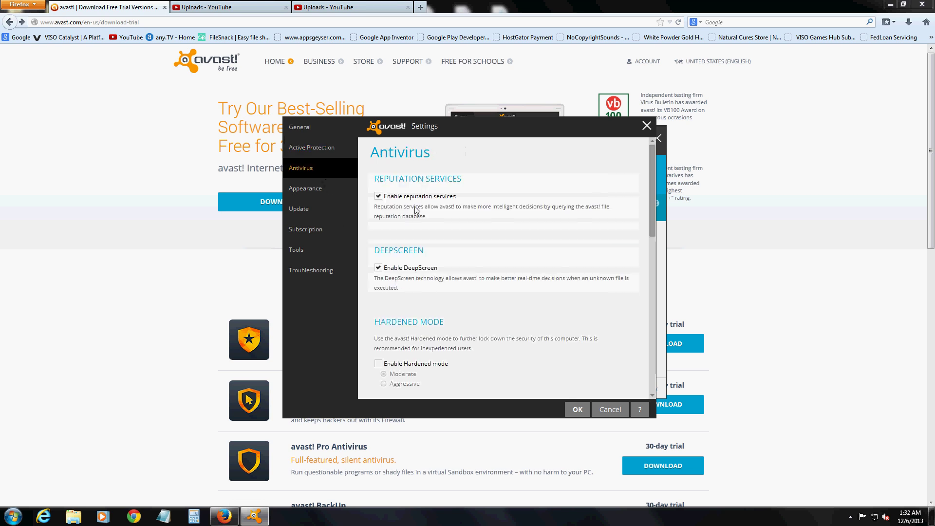
click(318, 211)
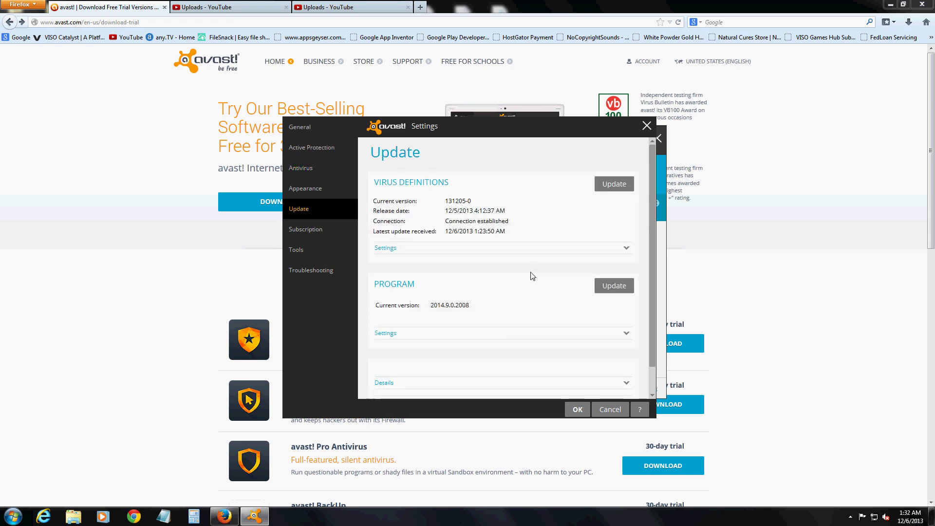
click(325, 231)
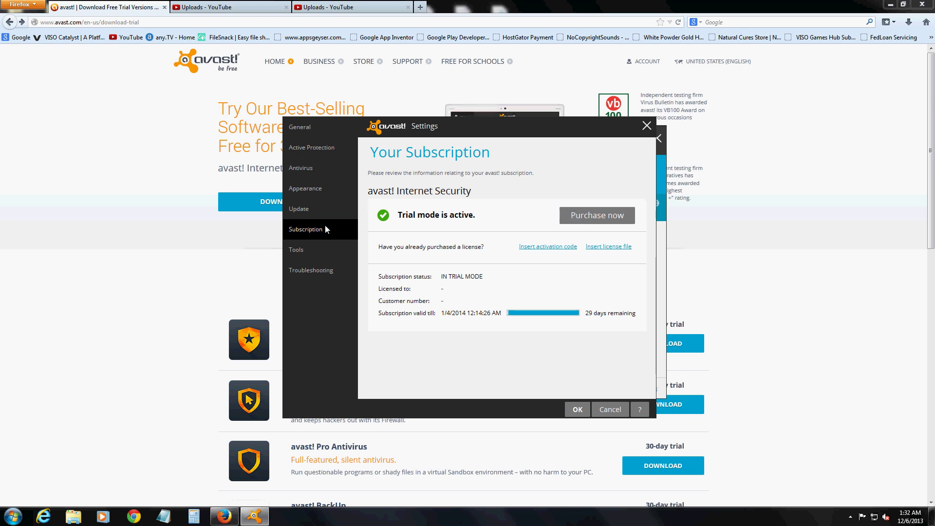
- Continue through Tools and Troubleshooting sections, returning to the General settings page
click(315, 250)
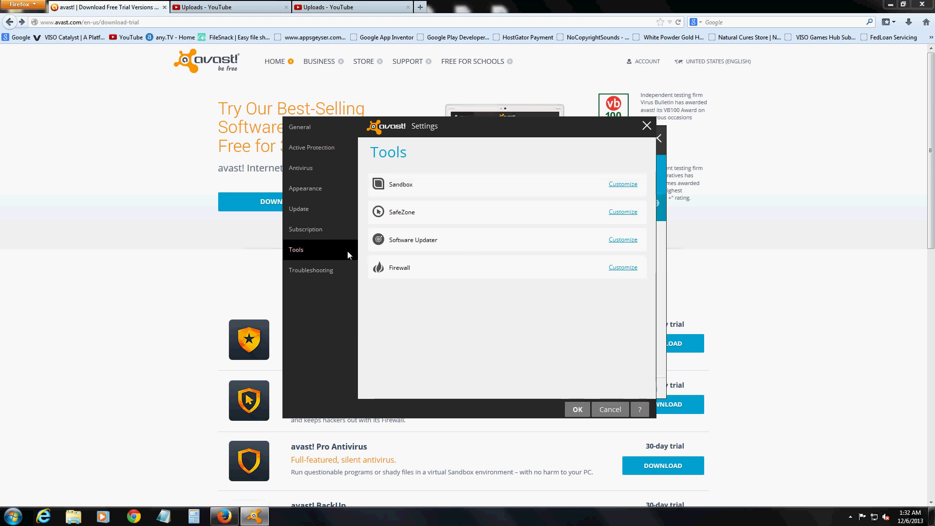
click(317, 271)
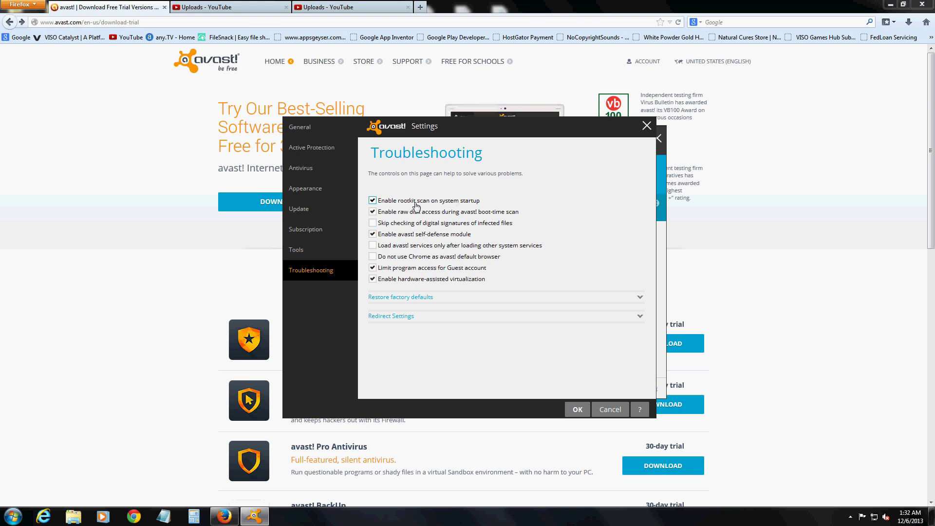
click(310, 145)
click(299, 127)
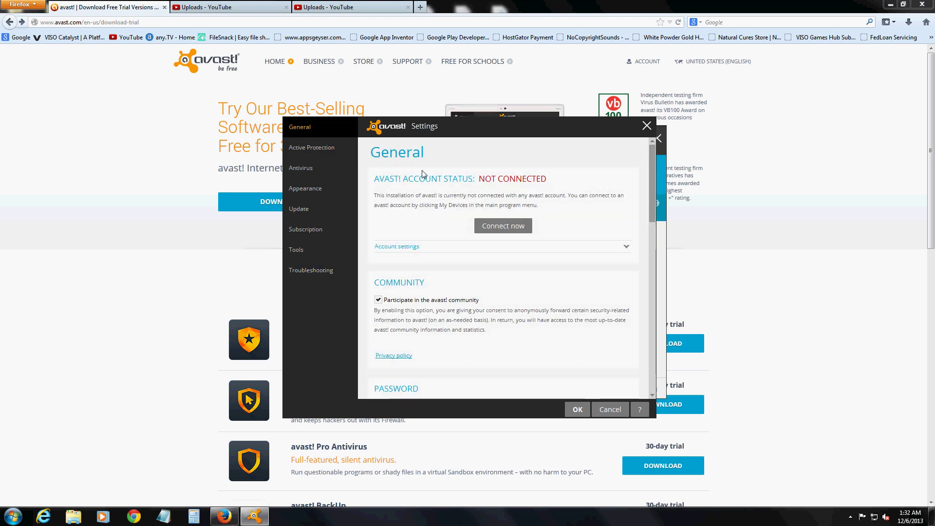
- Close Settings and show the Tools list from Software Updater to Firewall
click(646, 127)
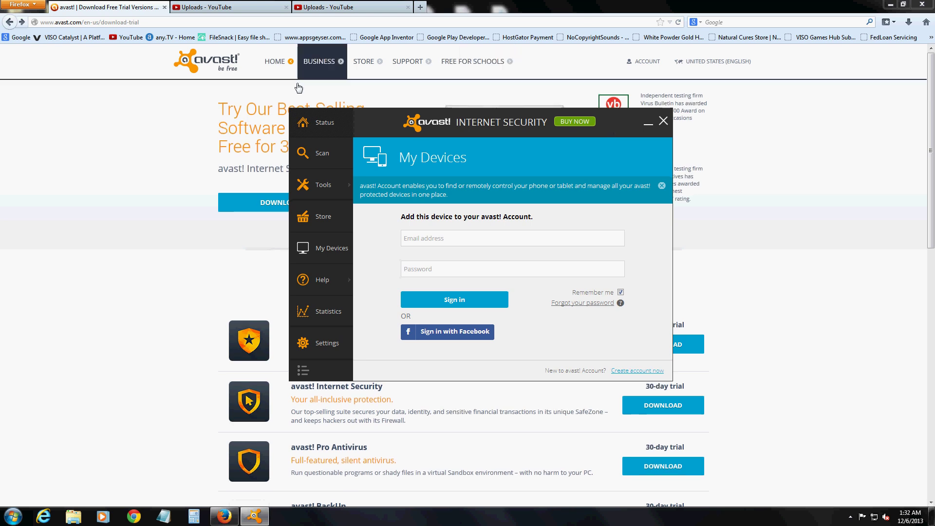
click(335, 188)
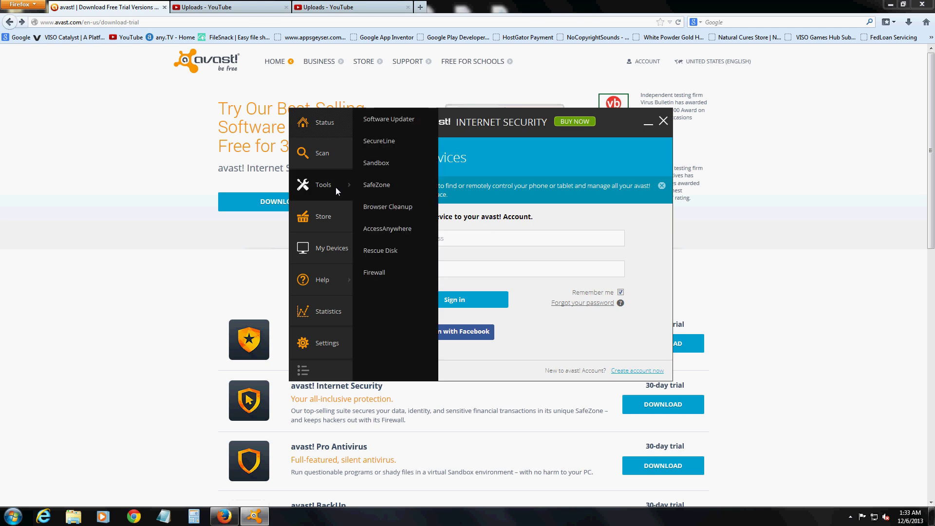